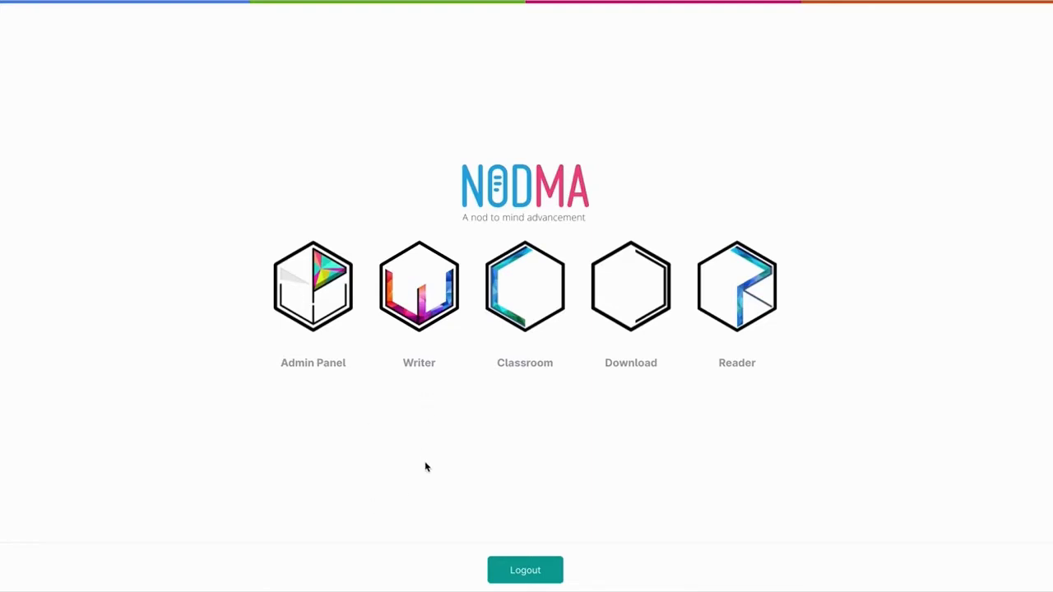
# Open Nutrition in Plants in Writer and bring up its Check Point page for editing.
pyautogui.click(422, 304)
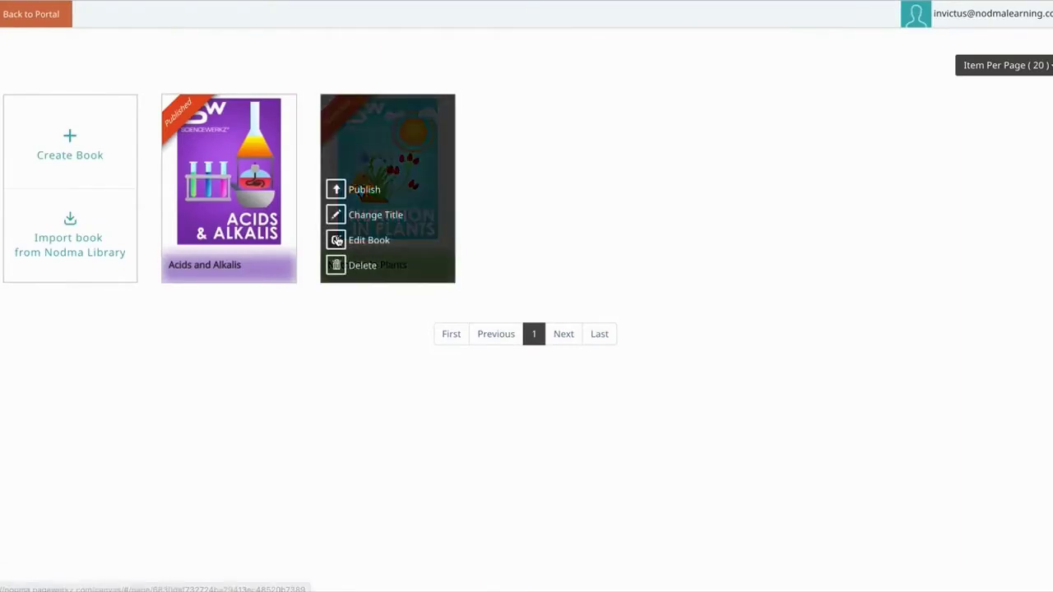
pyautogui.click(339, 239)
pyautogui.scroll(-2, 395, 312)
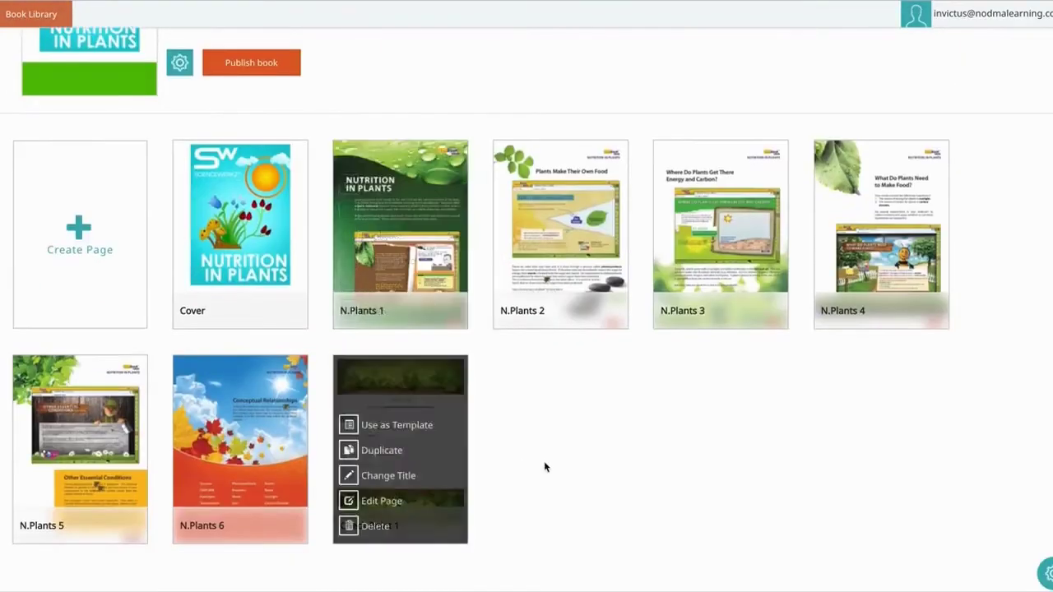
pyautogui.moveTo(462, 498)
pyautogui.click(352, 504)
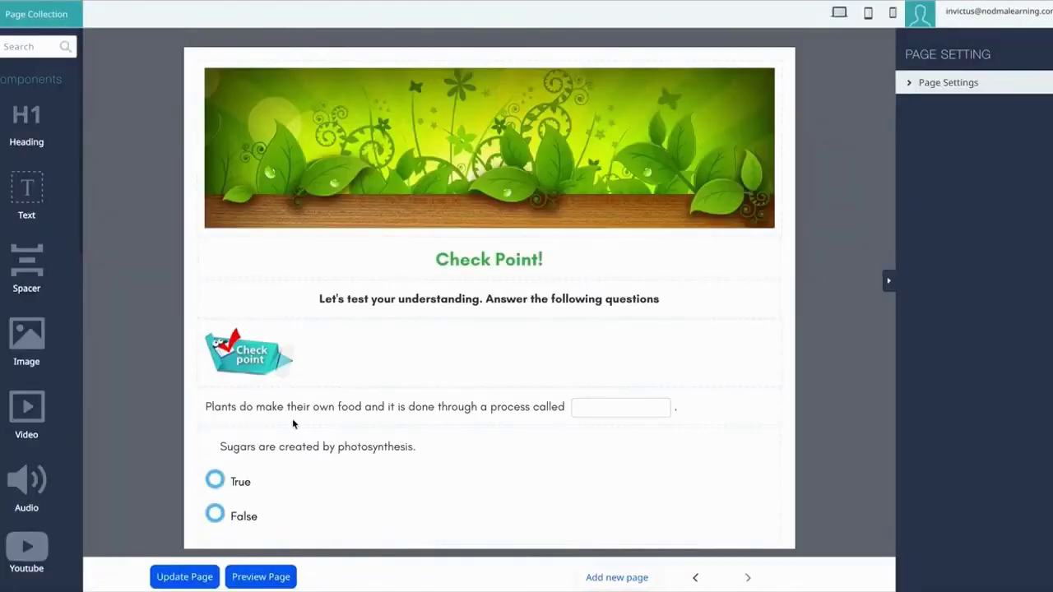
pyautogui.scroll(-2, 293, 423)
pyautogui.scroll(-4, 18, 419)
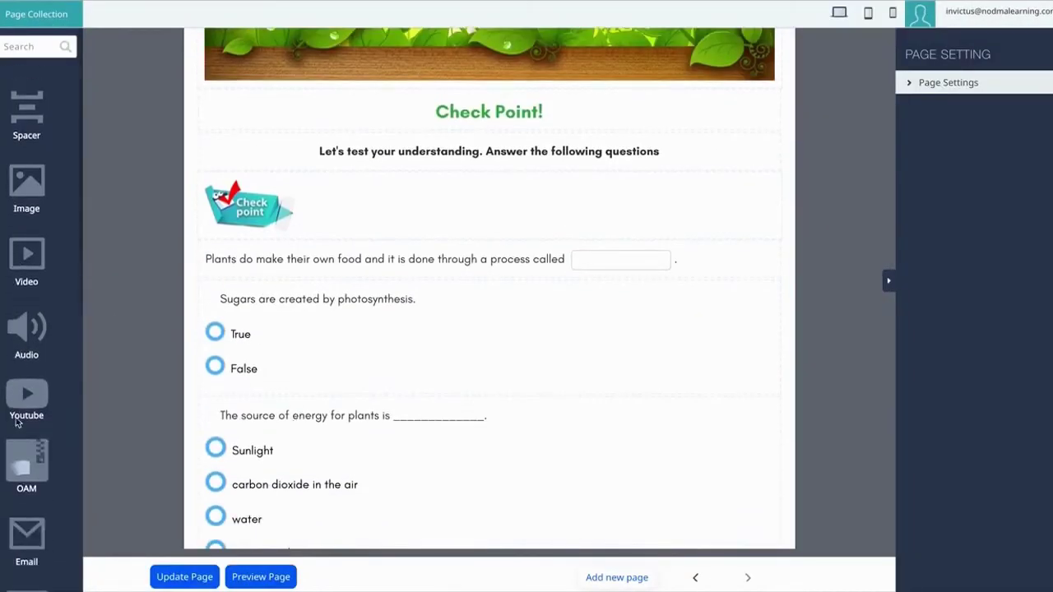
pyautogui.scroll(-1, 17, 419)
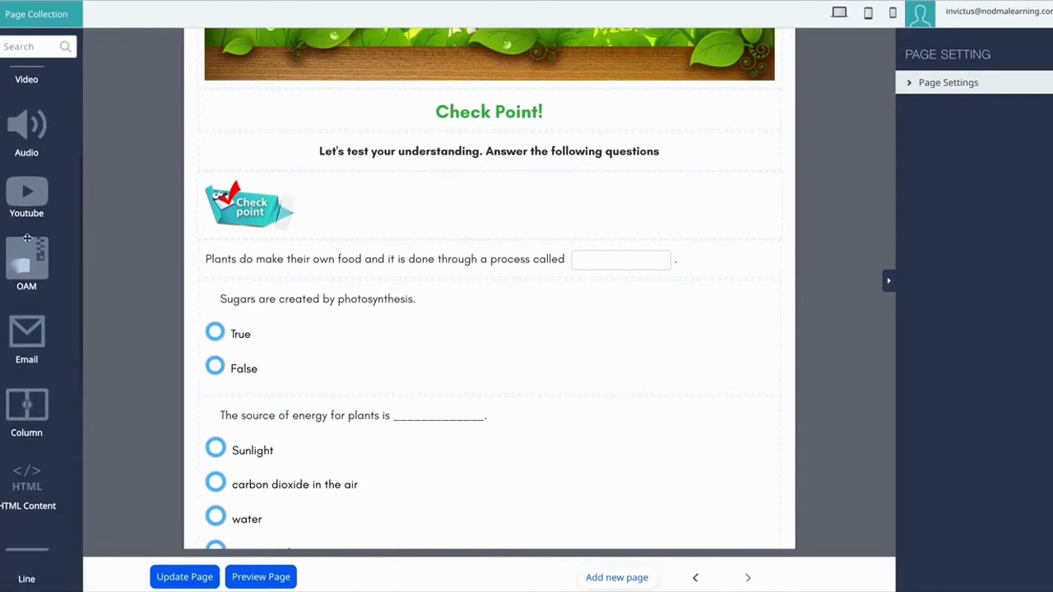
# Add an OAM block below the Check point image and browse Physical processes objects for ages 5-7.
pyautogui.moveTo(27, 260); pyautogui.dragTo(264, 271)
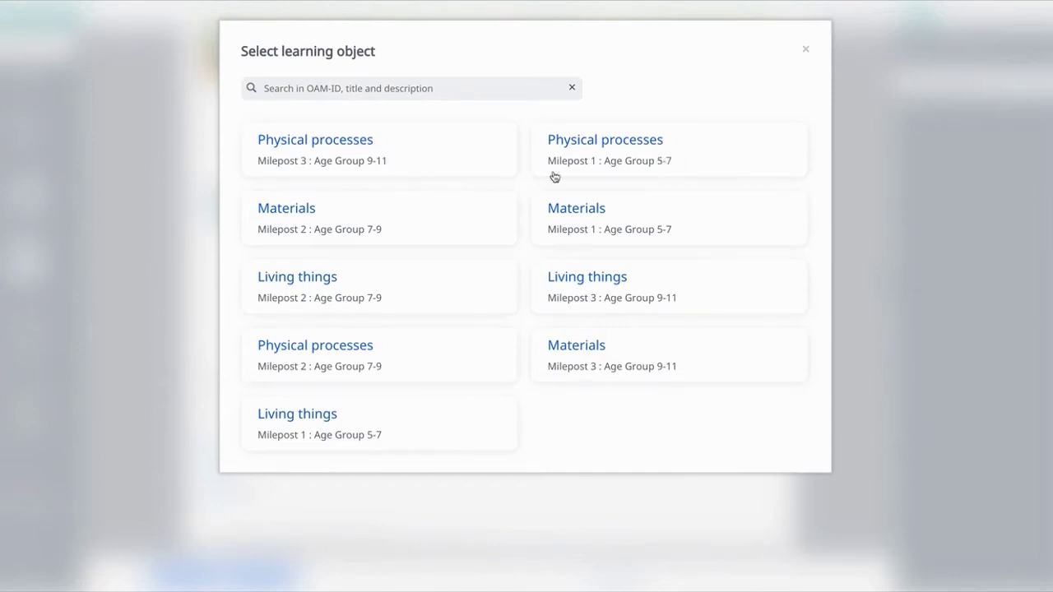
pyautogui.click(623, 151)
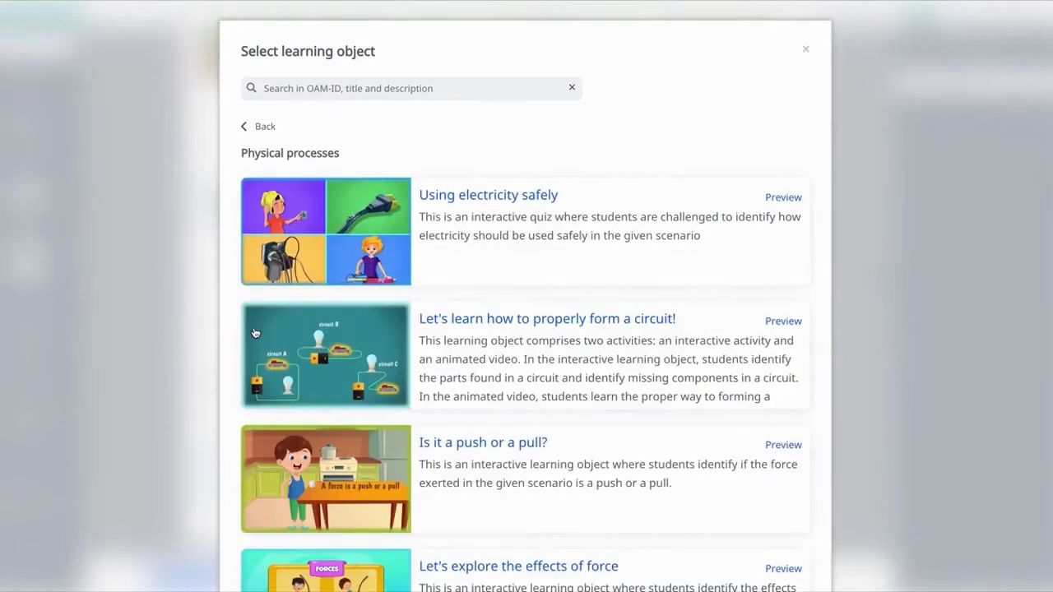
pyautogui.scroll(-1, 523, 387)
pyautogui.scroll(-5, 588, 441)
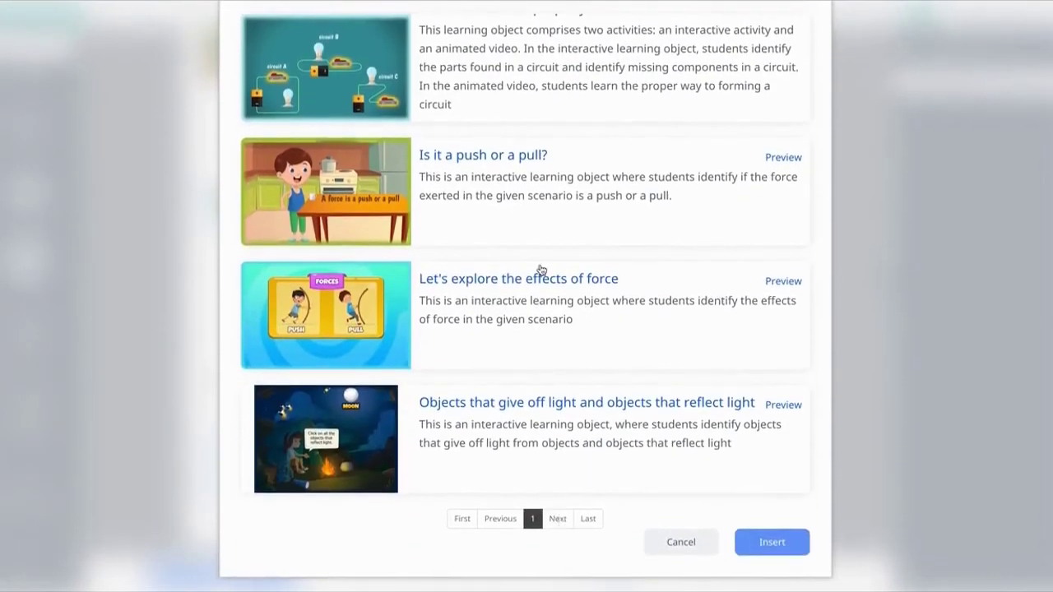
pyautogui.scroll(3, 540, 269)
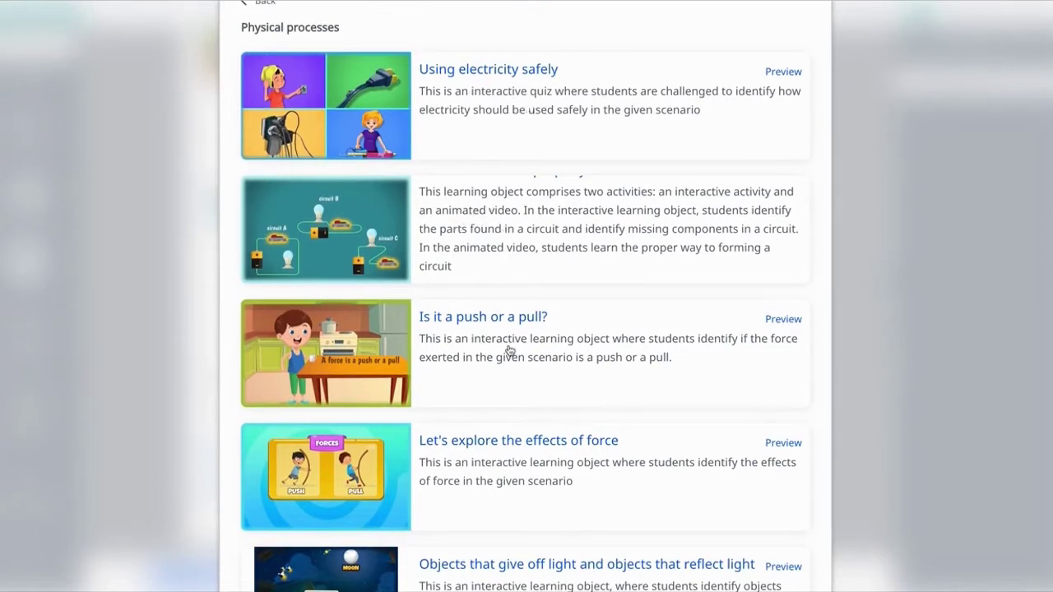
pyautogui.scroll(-3, 485, 433)
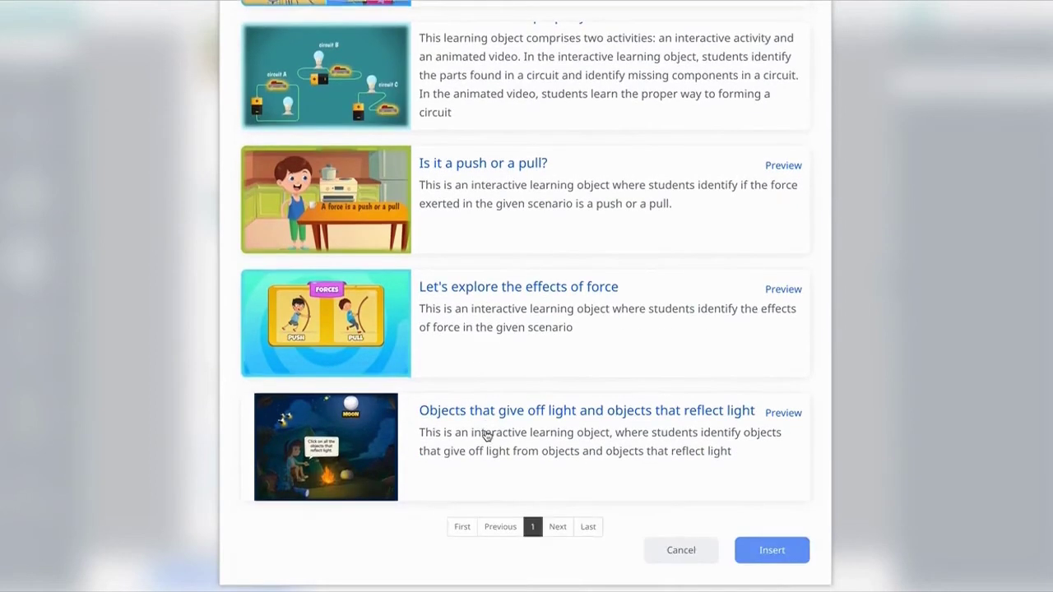
pyautogui.scroll(5, 485, 434)
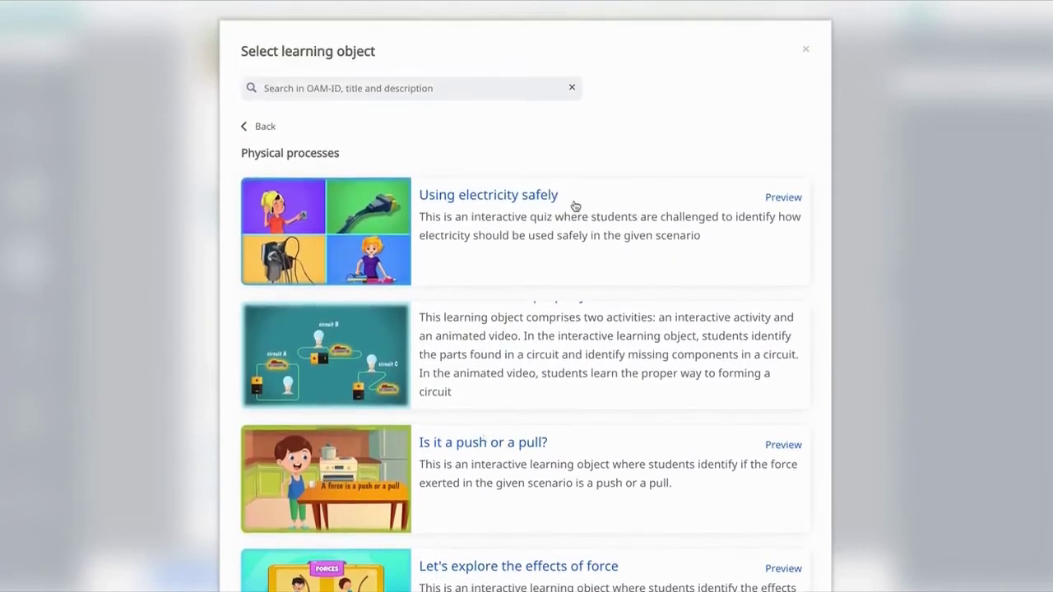
# Select the Using electricity safely activity and try inserting it.
pyautogui.click(602, 222)
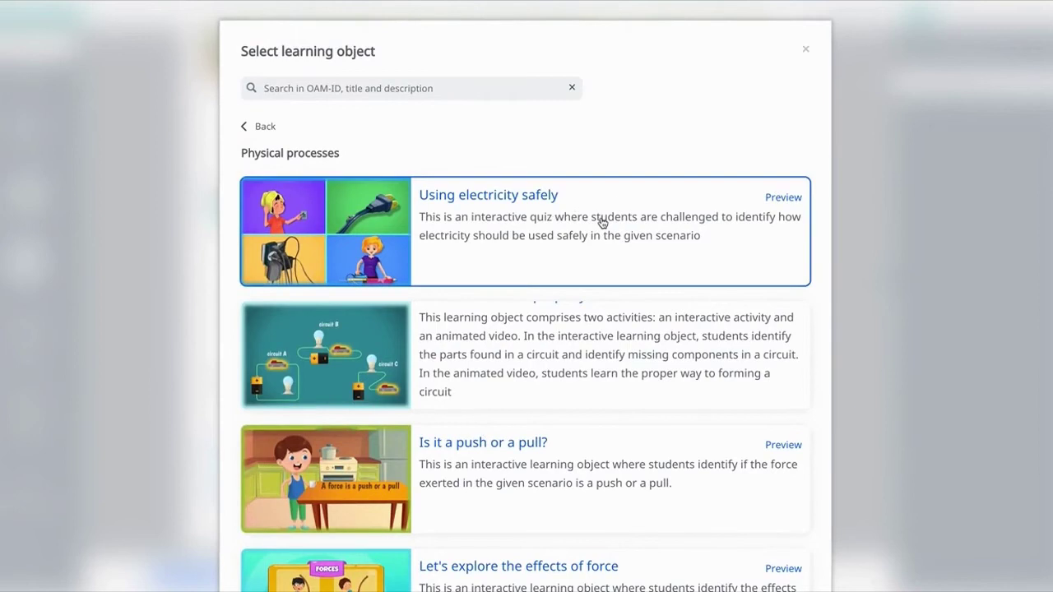
pyautogui.scroll(-4, 545, 392)
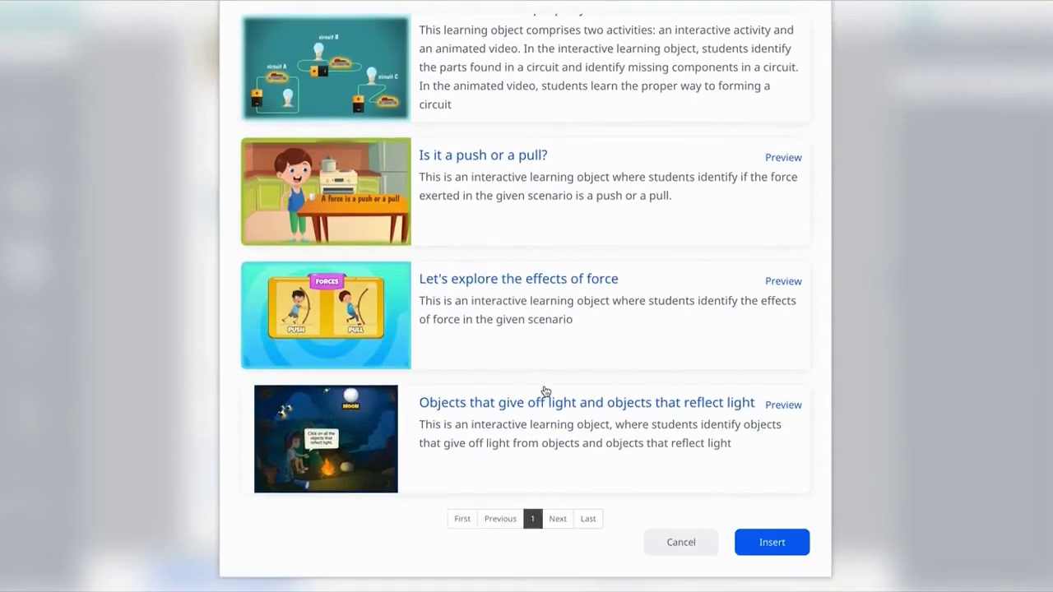
pyautogui.click(781, 542)
pyautogui.scroll(4, 523, 283)
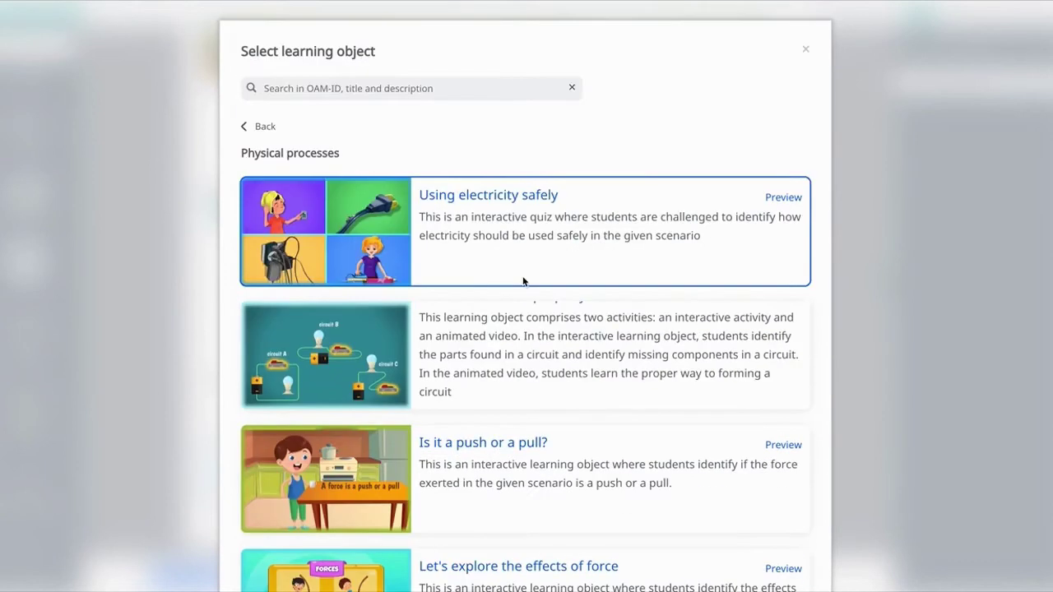
# Return to the subject categories and search the learning objects for 'plant'.
pyautogui.click(259, 128)
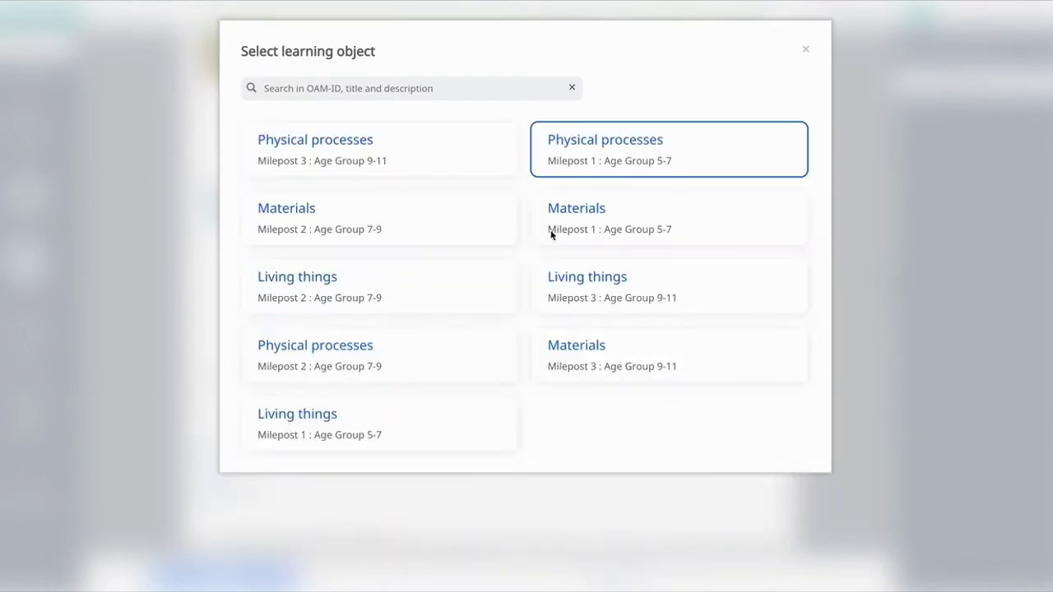
pyautogui.click(463, 88)
pyautogui.write('livi')
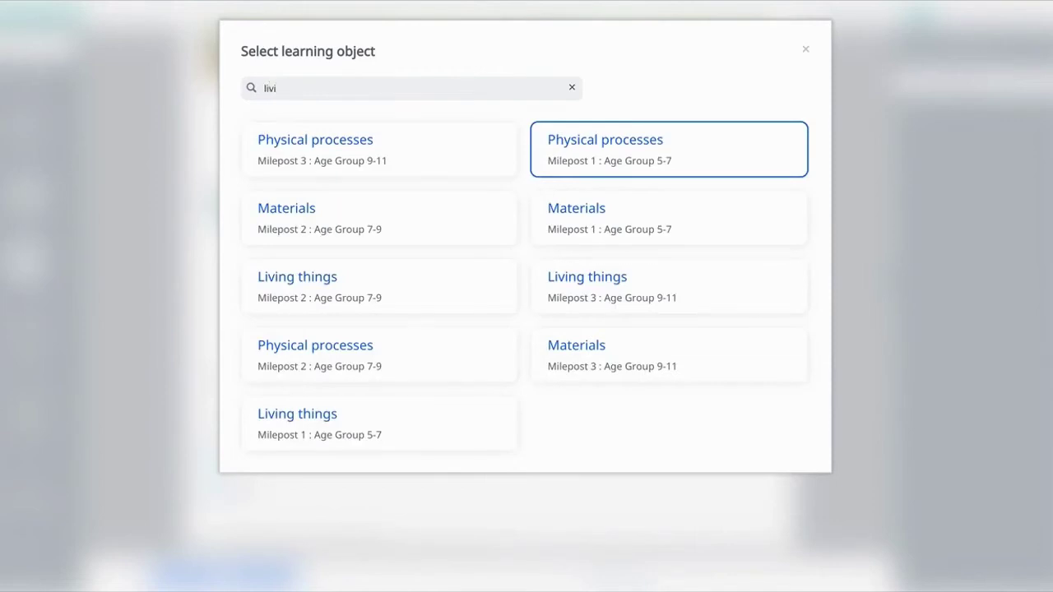
pyautogui.press('BackSpace')
pyautogui.write('plant')
pyautogui.press('Return')
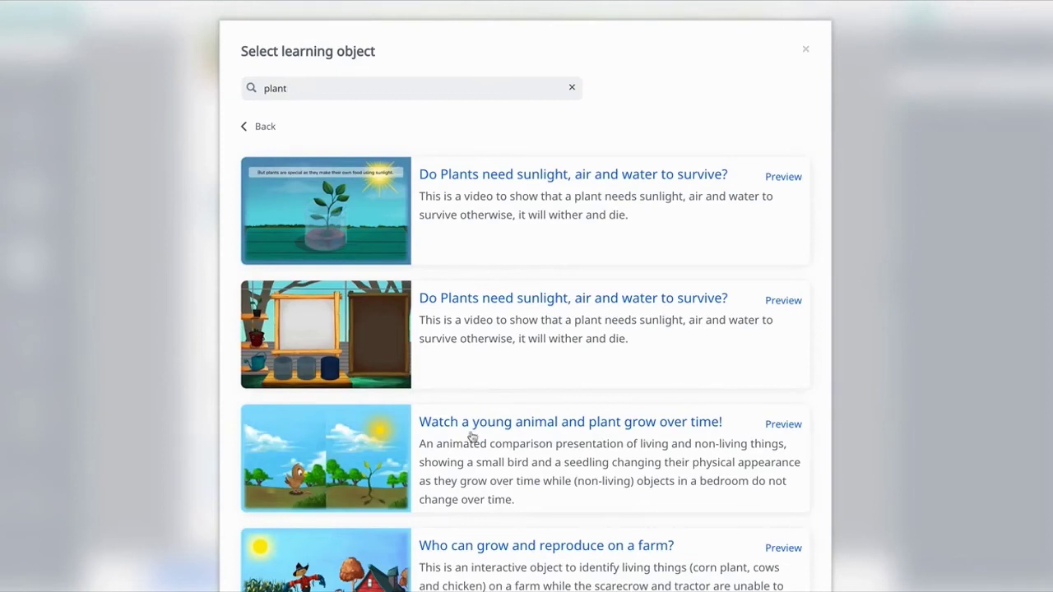
pyautogui.scroll(-2, 352, 516)
pyautogui.scroll(-3, 352, 516)
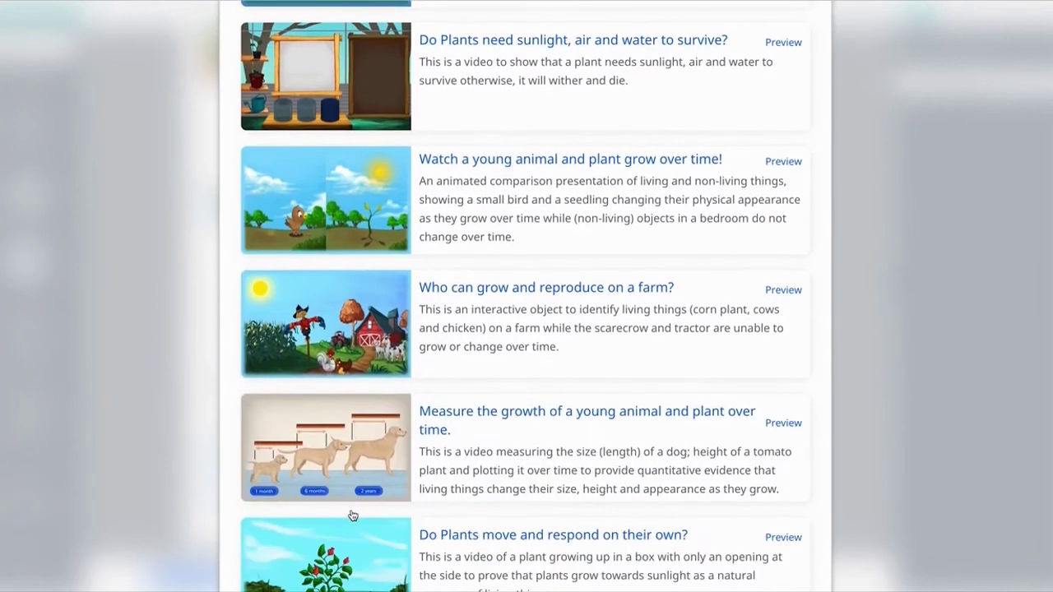
pyautogui.scroll(5, 352, 515)
# Replace the search with the object ID DMA-04-04 and run it.
pyautogui.doubleClick(274, 89)
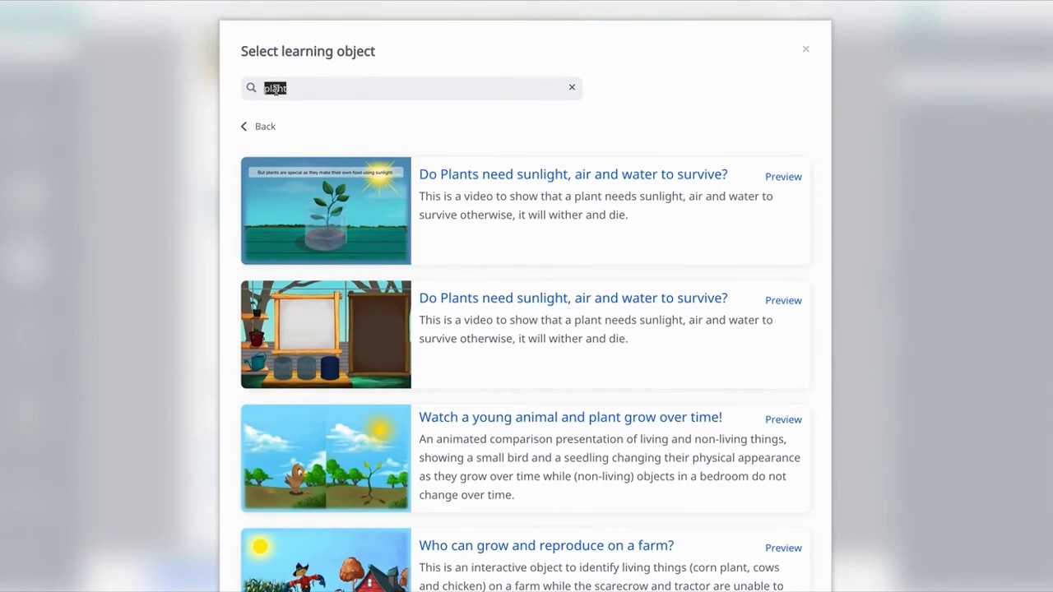
pyautogui.press('BackSpace')
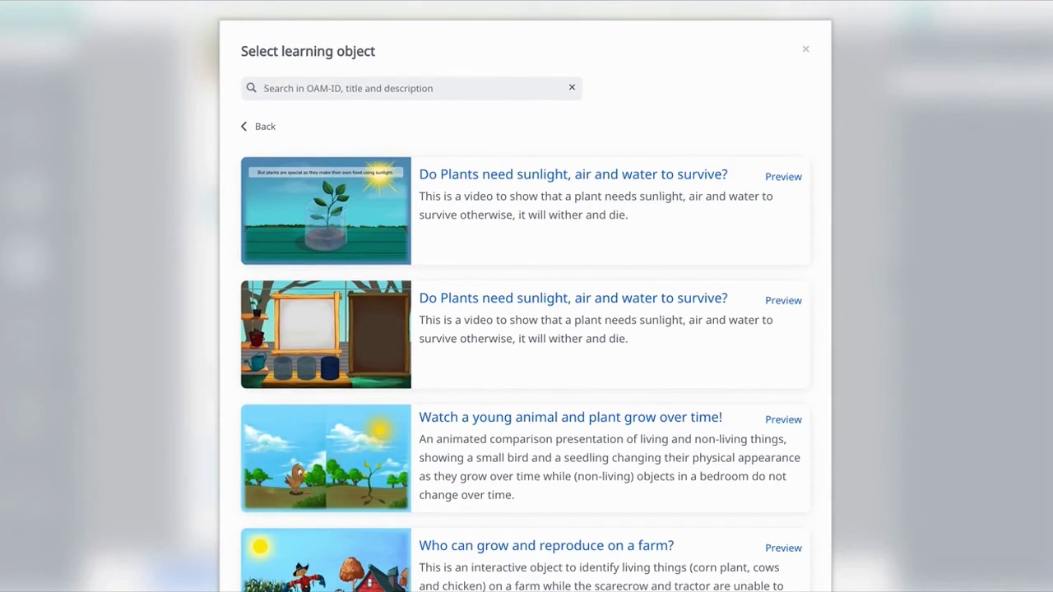
pyautogui.write('DMA-04-04')
pyautogui.press('Return')
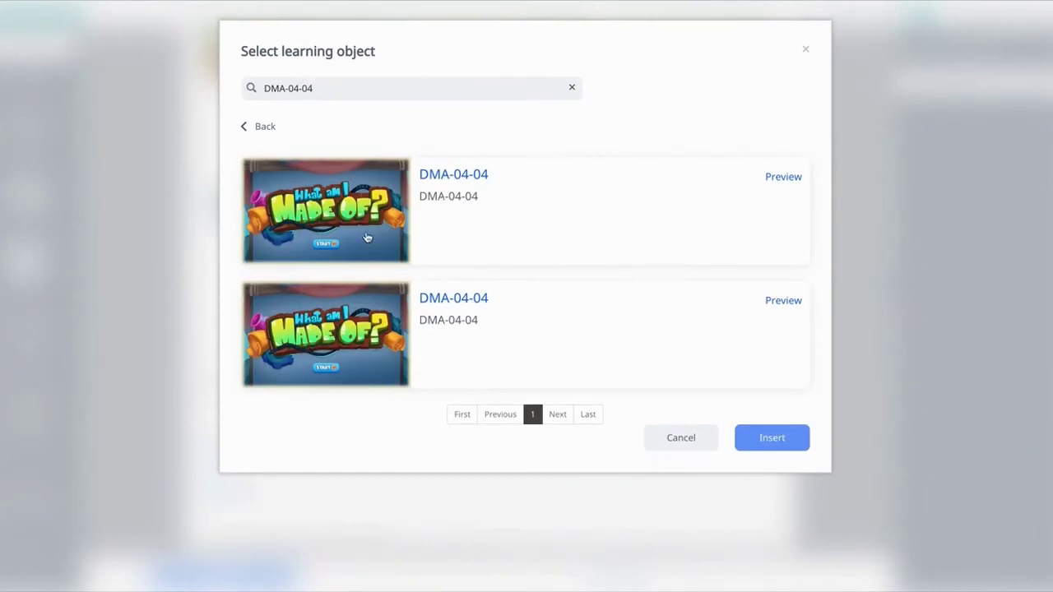
# Search for 'plants' and pick the first 'Do Plants need sunlight, air and water to survive?' video.
pyautogui.tripleClick(360, 83)
pyautogui.write('plants')
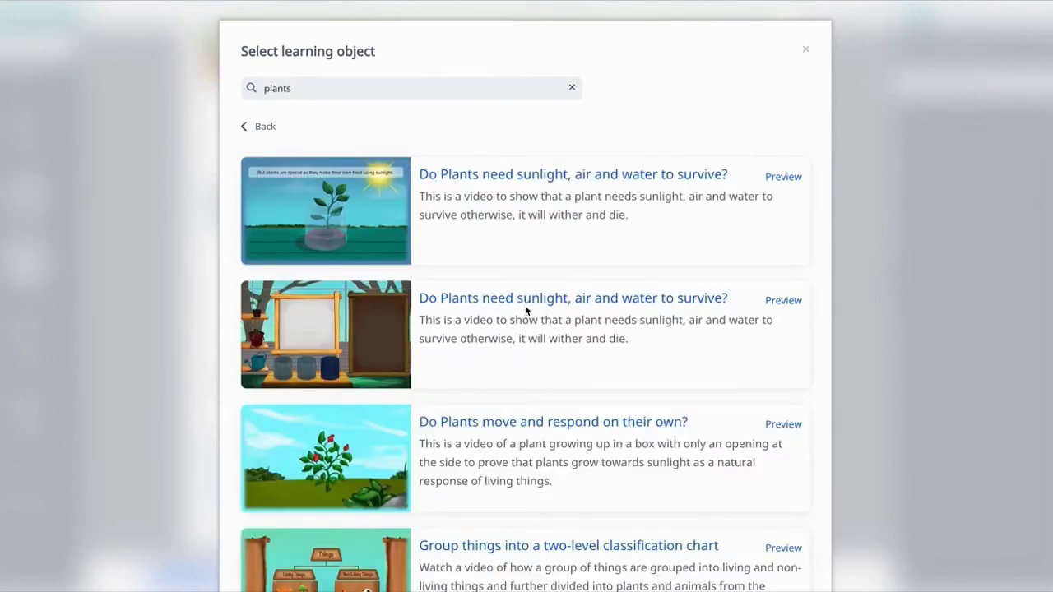
pyautogui.scroll(-1, 443, 463)
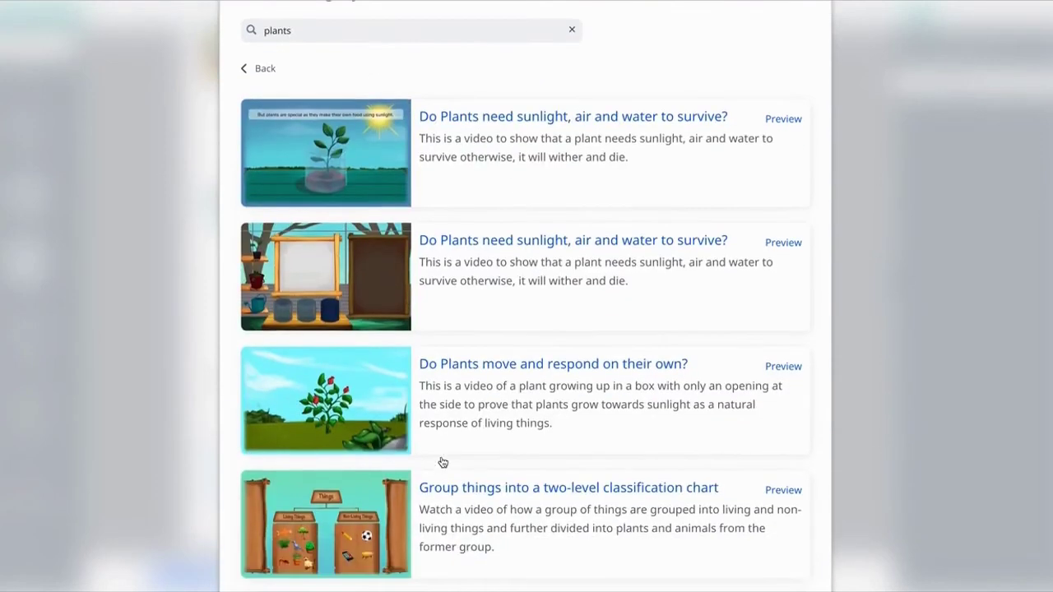
pyautogui.click(614, 120)
pyautogui.scroll(-10, 608, 400)
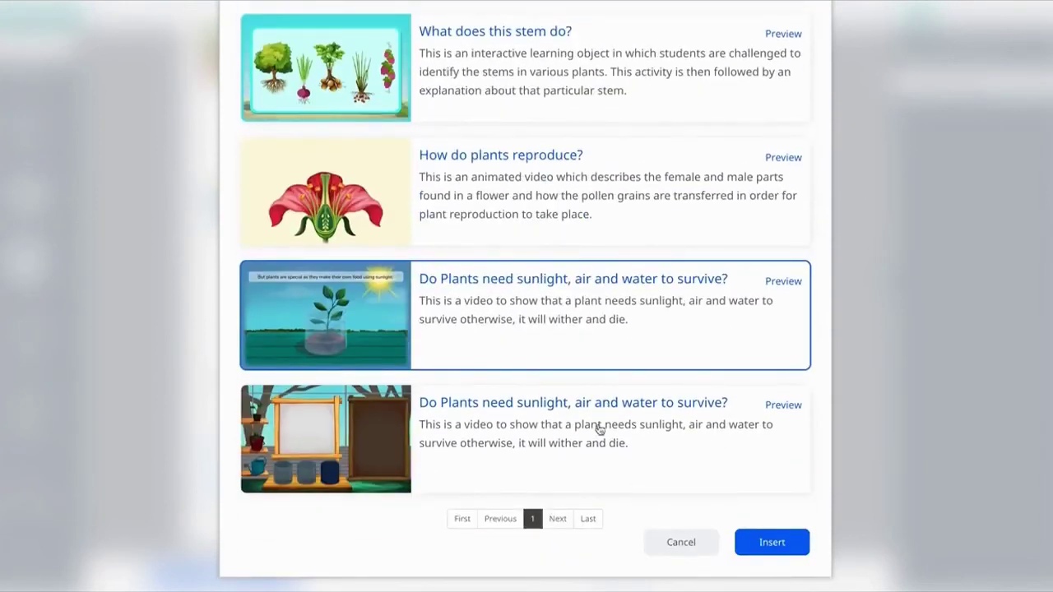
# Insert the chosen plant video into the page below the Check point image.
pyautogui.click(750, 540)
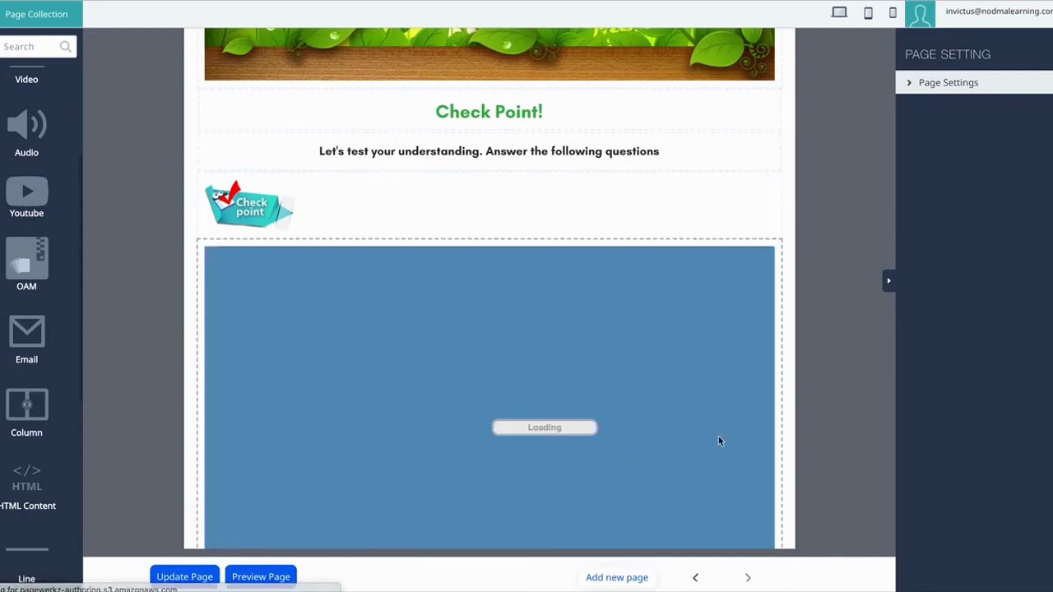
pyautogui.scroll(-2, 807, 451)
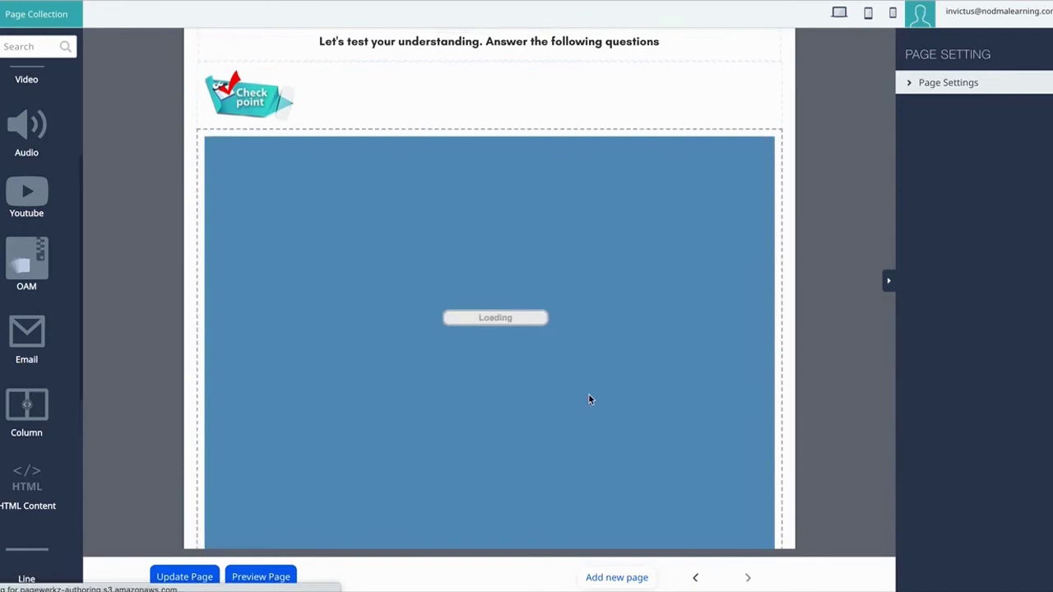
pyautogui.scroll(-2, 829, 378)
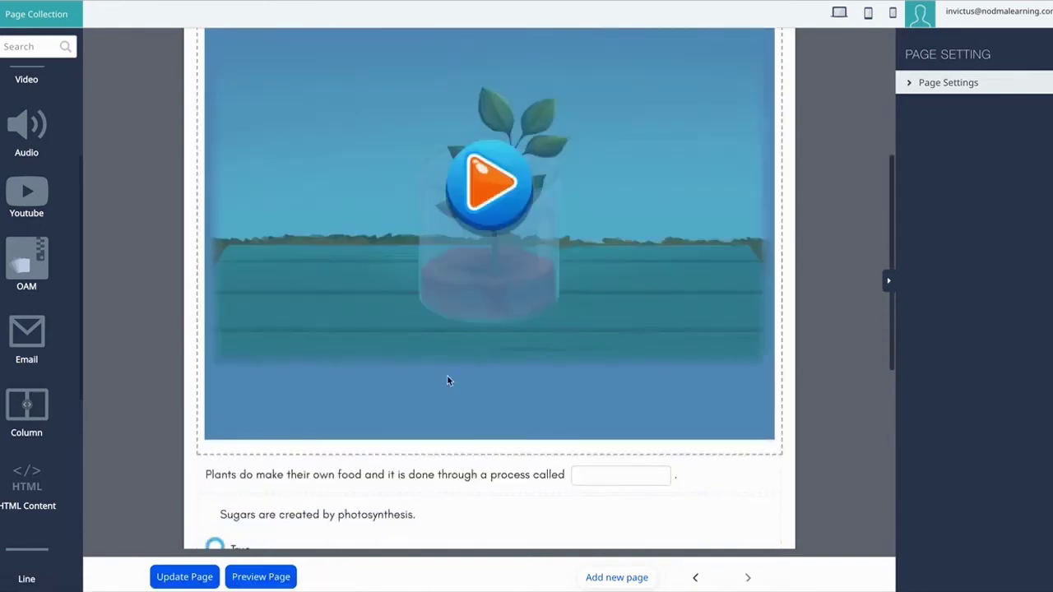
pyautogui.scroll(2, 688, 297)
pyautogui.scroll(-2, 688, 296)
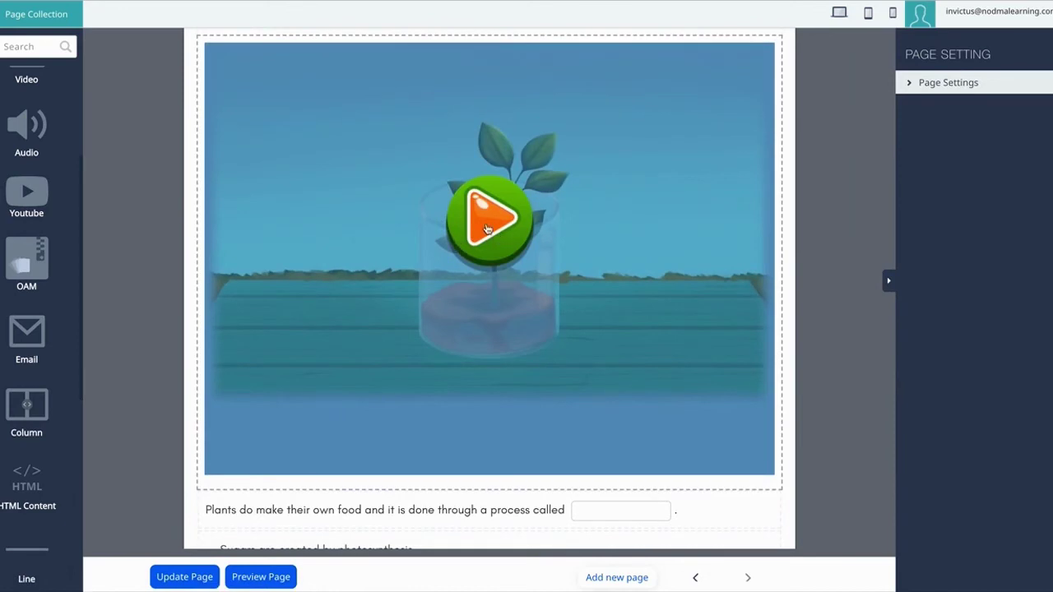
pyautogui.scroll(1, 487, 228)
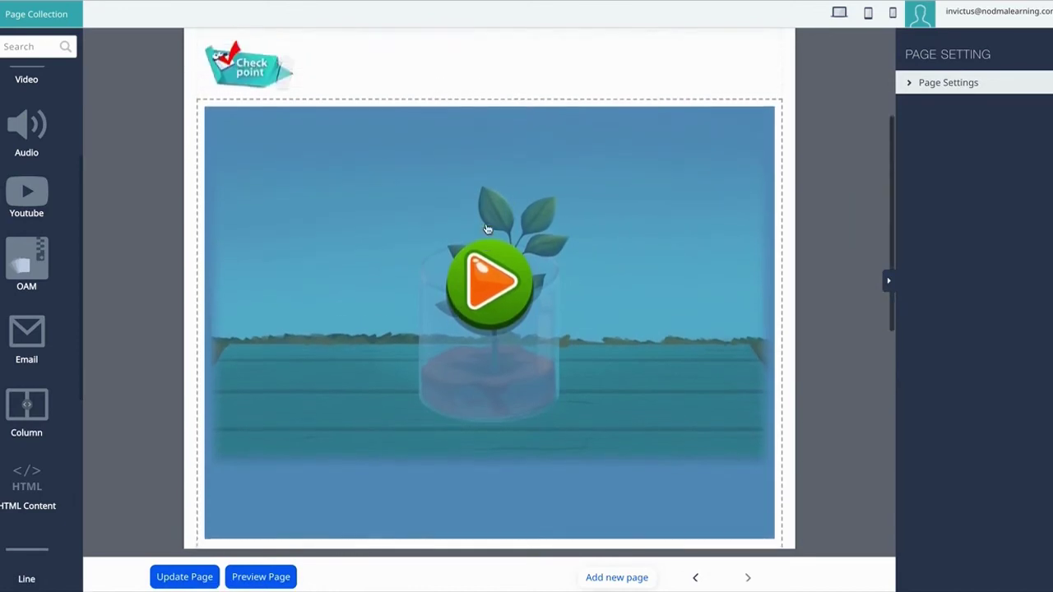
# Play the embedded sunlight, air and water video to test it on the page.
pyautogui.click(489, 285)
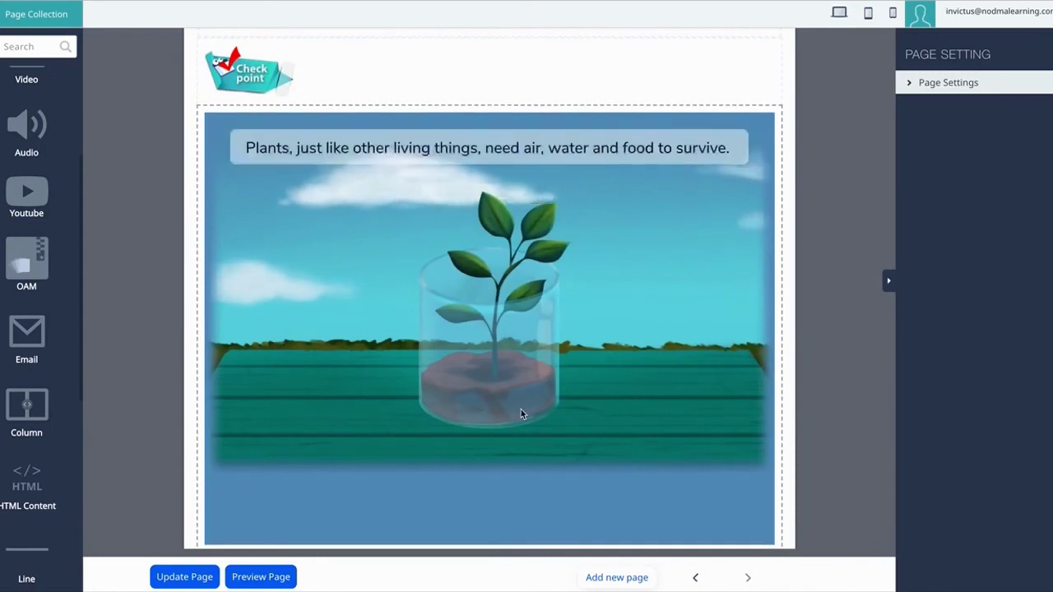
pyautogui.scroll(-2, 521, 414)
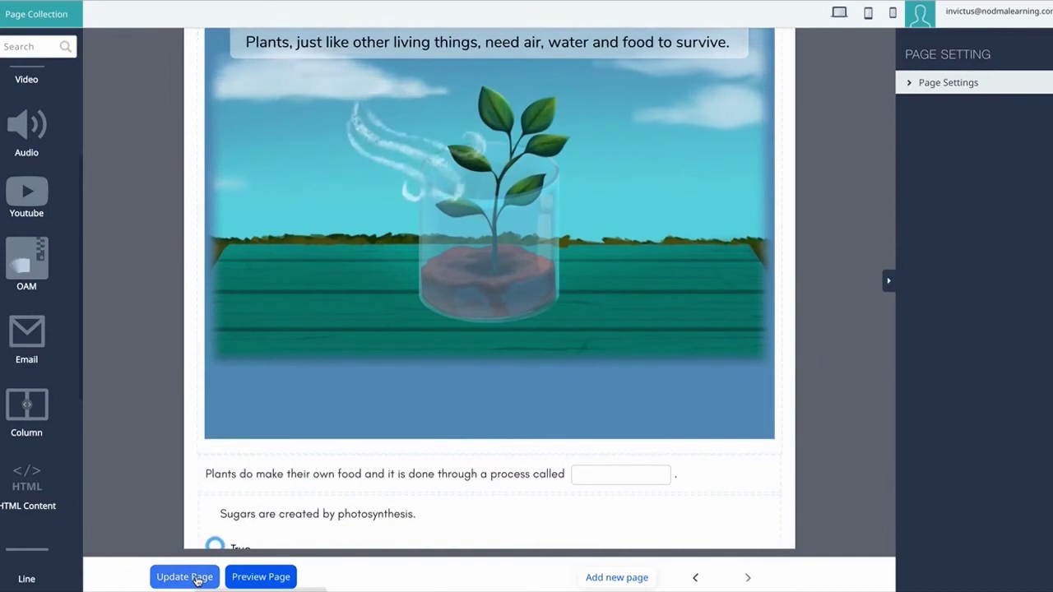
pyautogui.scroll(1, 163, 331)
pyautogui.scroll(1, 162, 333)
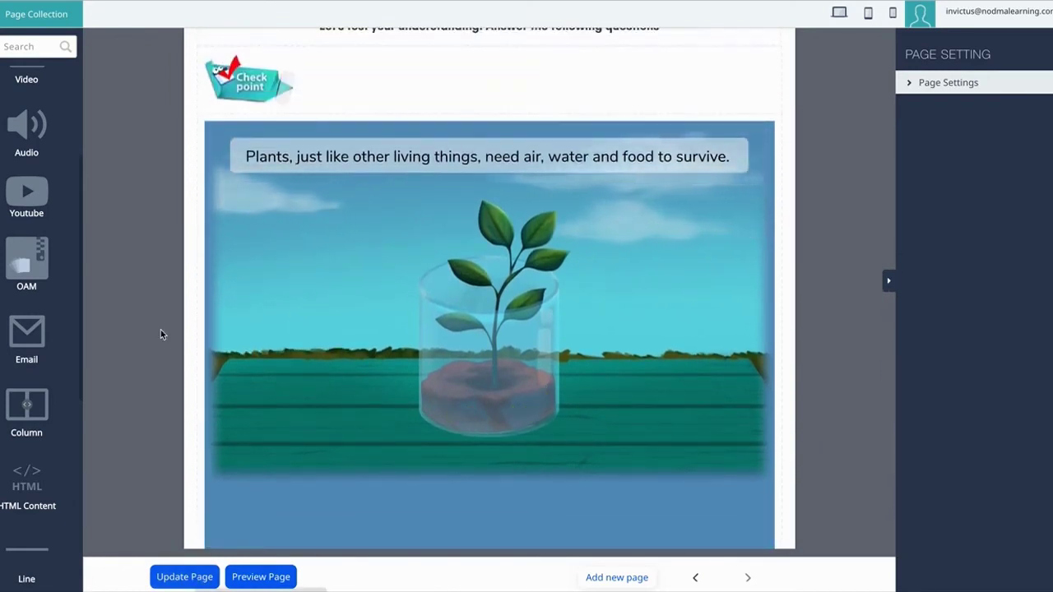
# Save the changes to the Check Point page with Update Page.
pyautogui.click(191, 578)
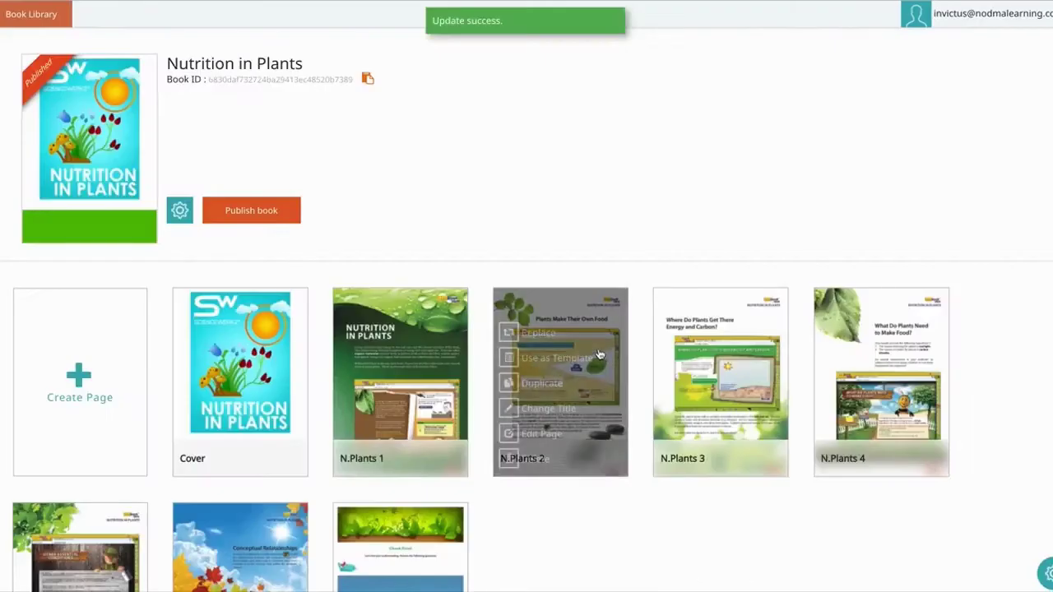
pyautogui.scroll(-3, 587, 519)
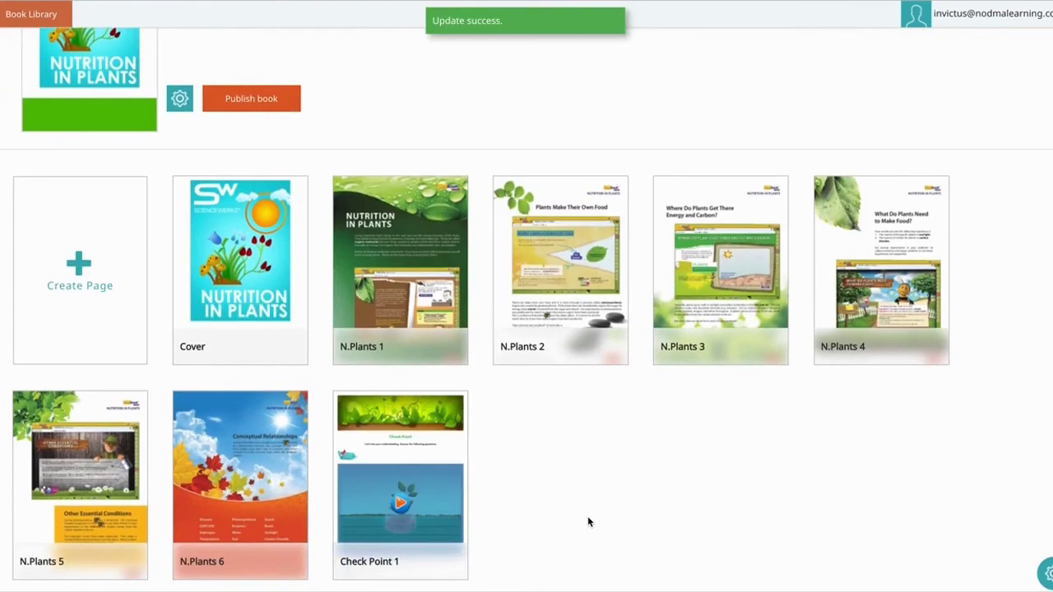
pyautogui.scroll(3, 588, 516)
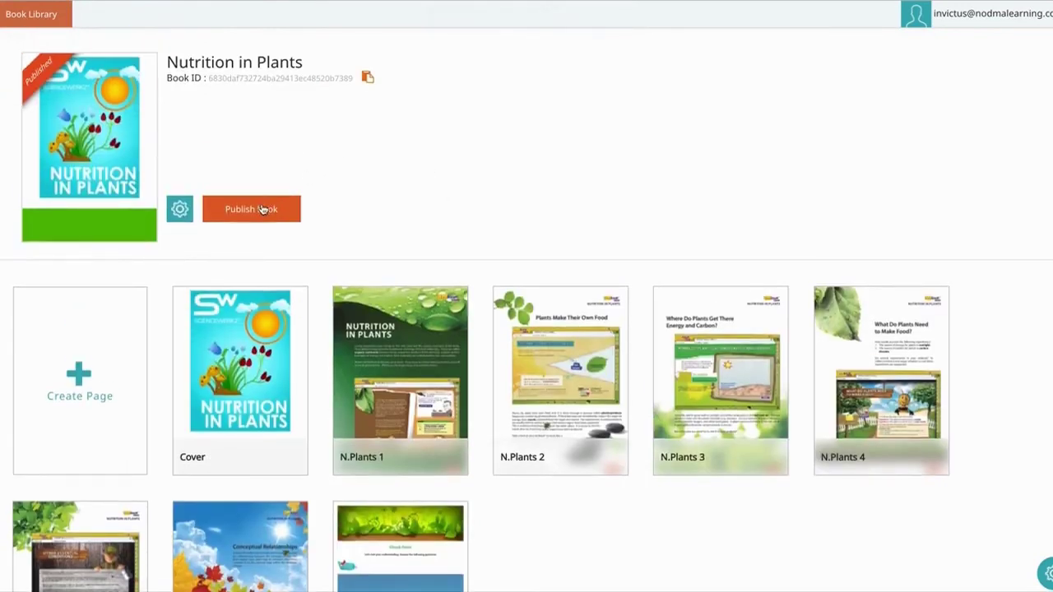
# Publish the Nutrition in Plants book, then go back through Book Library to the portal.
pyautogui.click(262, 208)
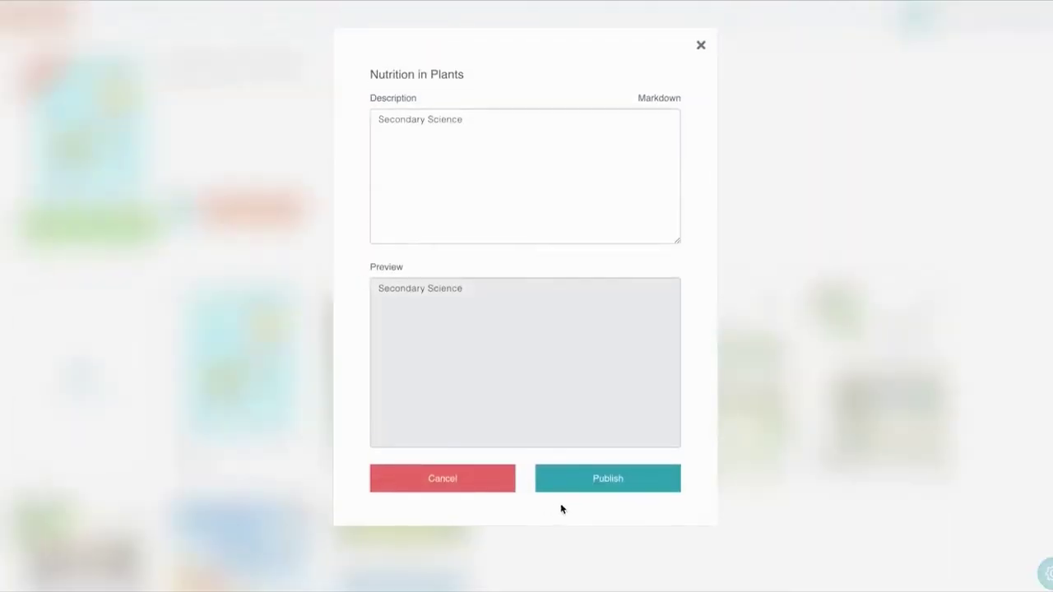
pyautogui.click(608, 478)
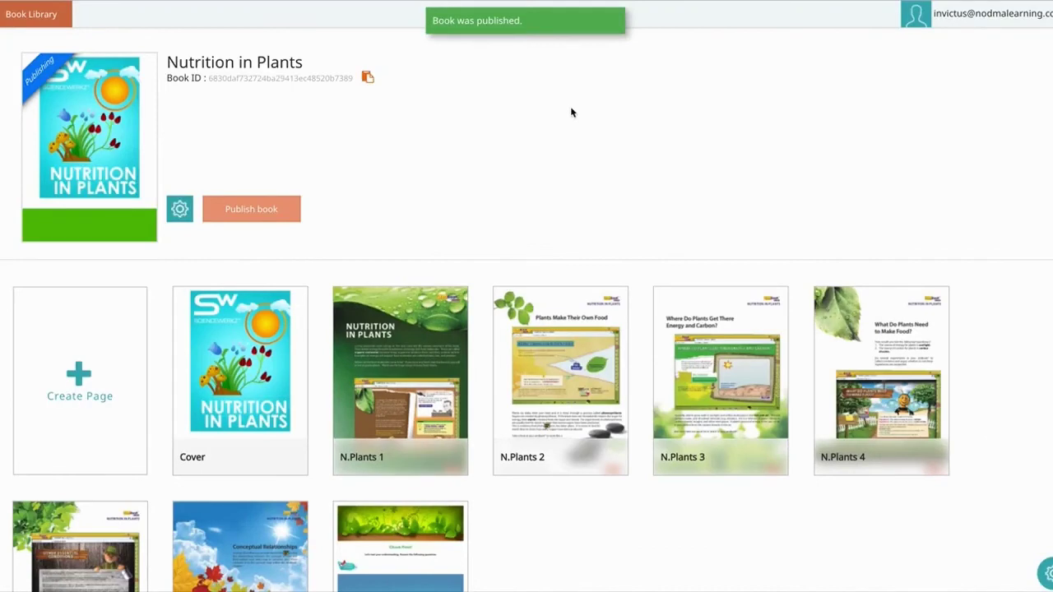
pyautogui.click(23, 20)
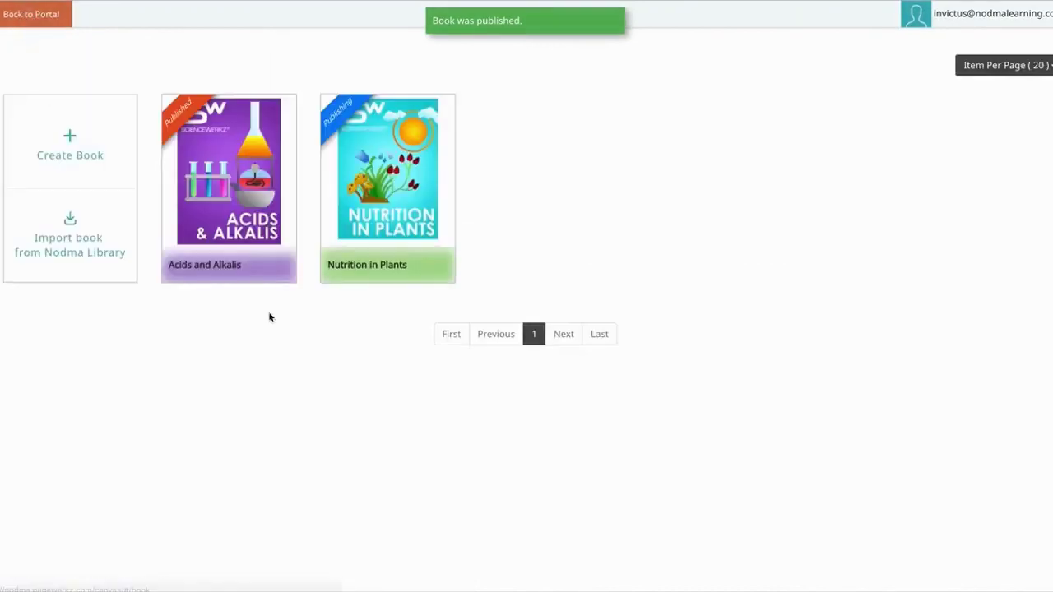
pyautogui.click(29, 22)
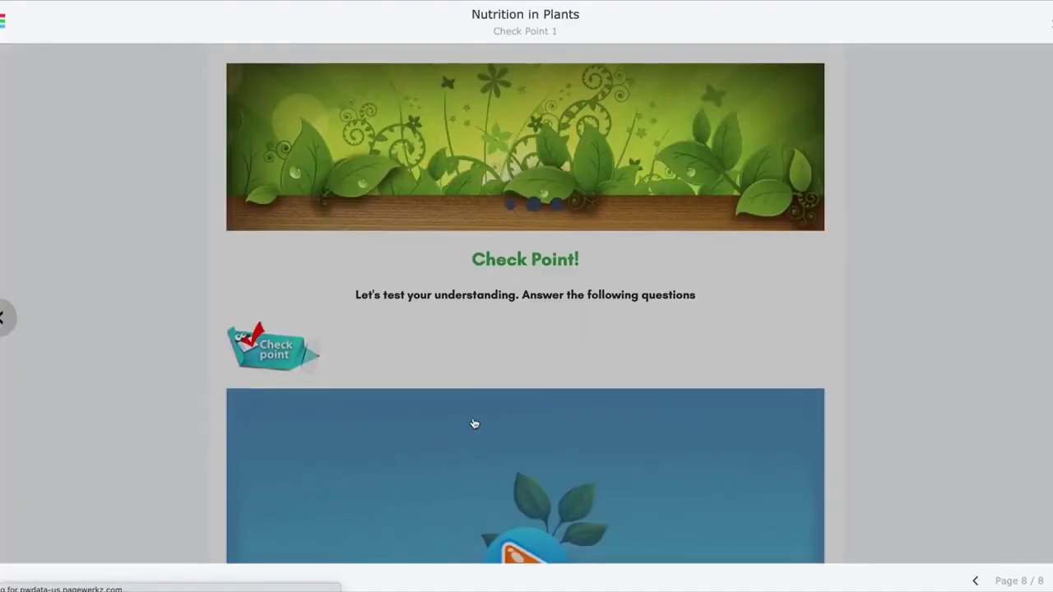
# Scroll through the Reader's Check Point page to review the plant video and quiz questions.
pyautogui.scroll(-4, 472, 426)
pyautogui.scroll(-2, 473, 423)
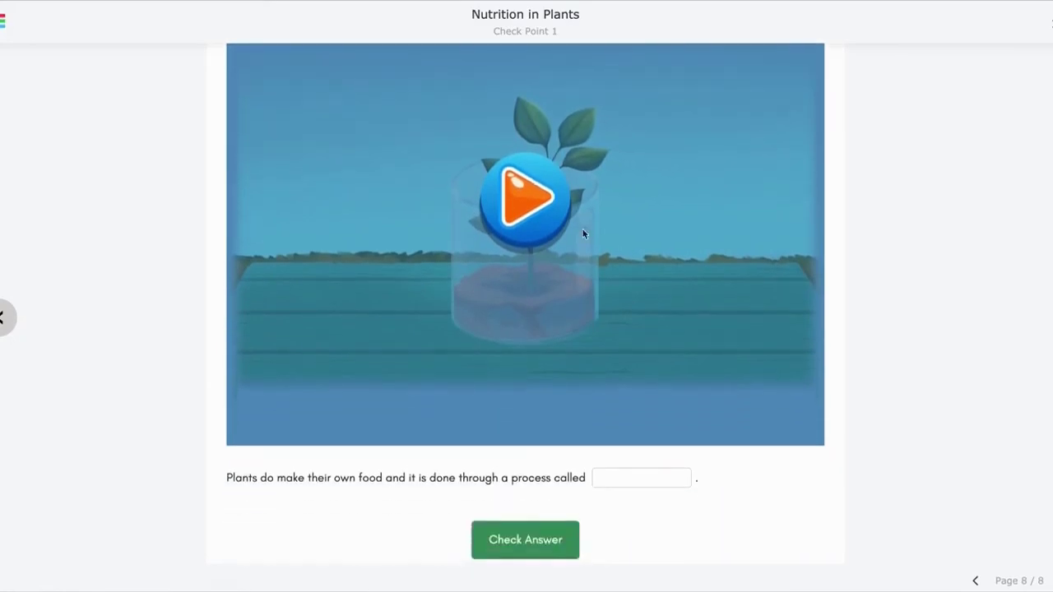
pyautogui.scroll(-5, 697, 393)
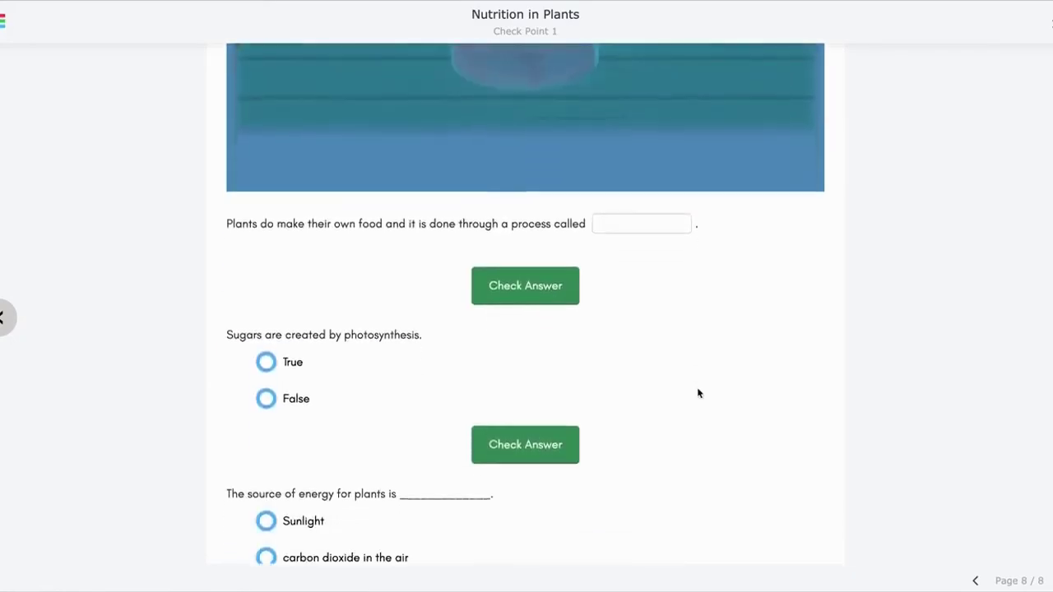
pyautogui.scroll(7, 699, 392)
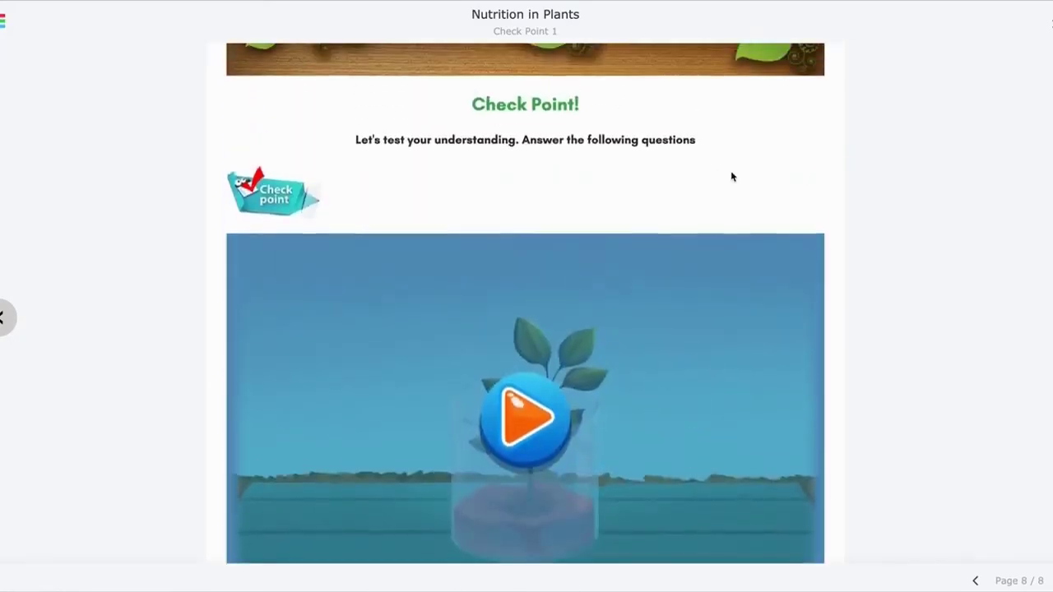
pyautogui.scroll(3, 730, 176)
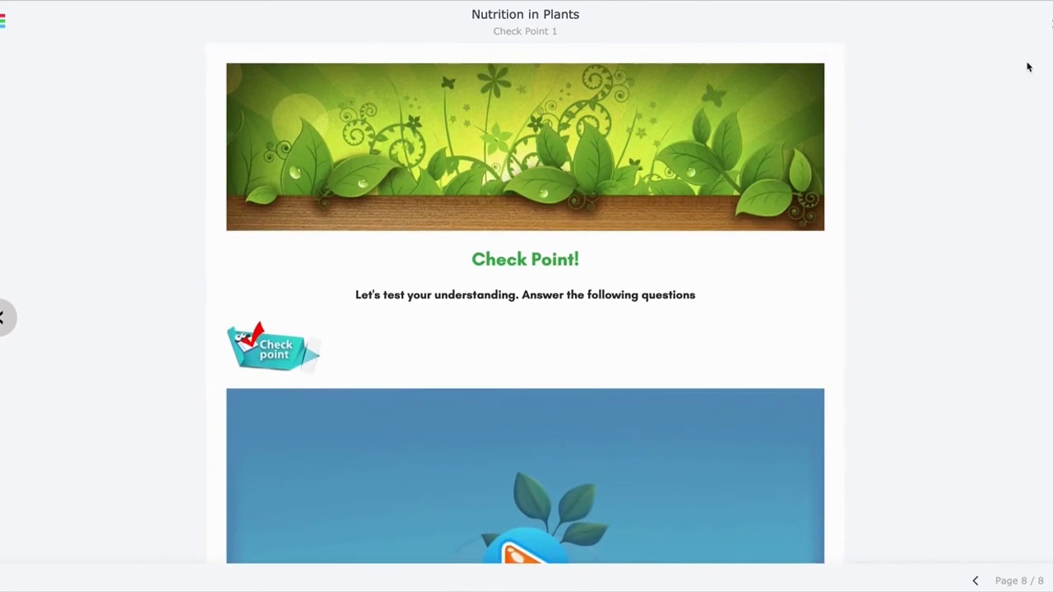